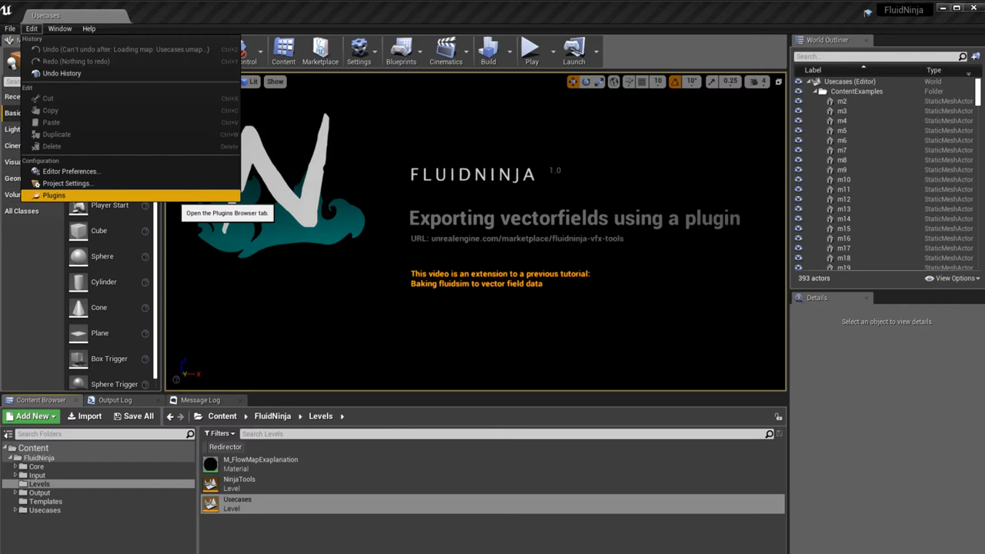
Step: Check the Plugins list to confirm EasyFileSystem is installed
{"action": "left_click", "coordinate": [181, 196]}
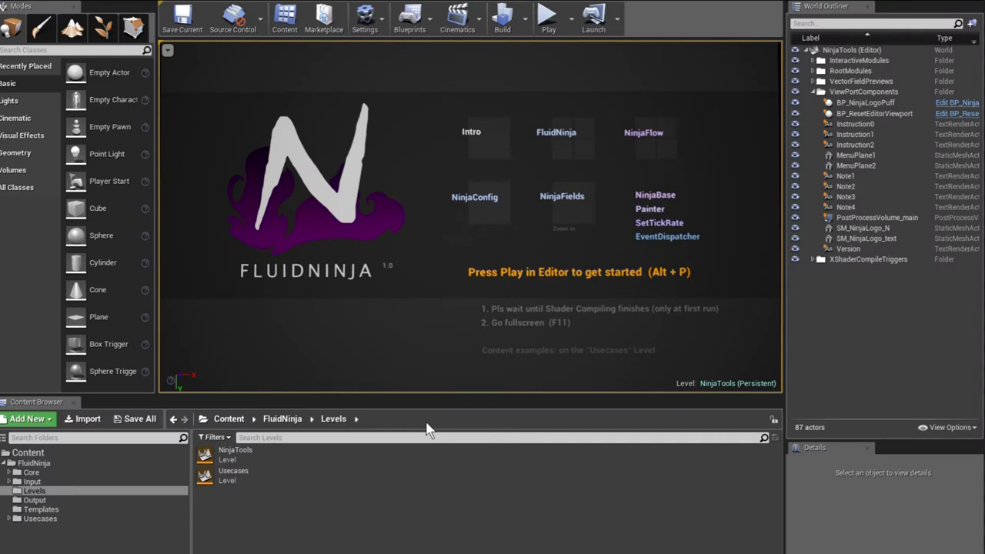
Step: Open BP_Define_3rdPartyPlugin_for_VelocityFieldExport from the FluidNinja folder in the Content Browser
{"action": "left_click", "coordinate": [45, 462]}
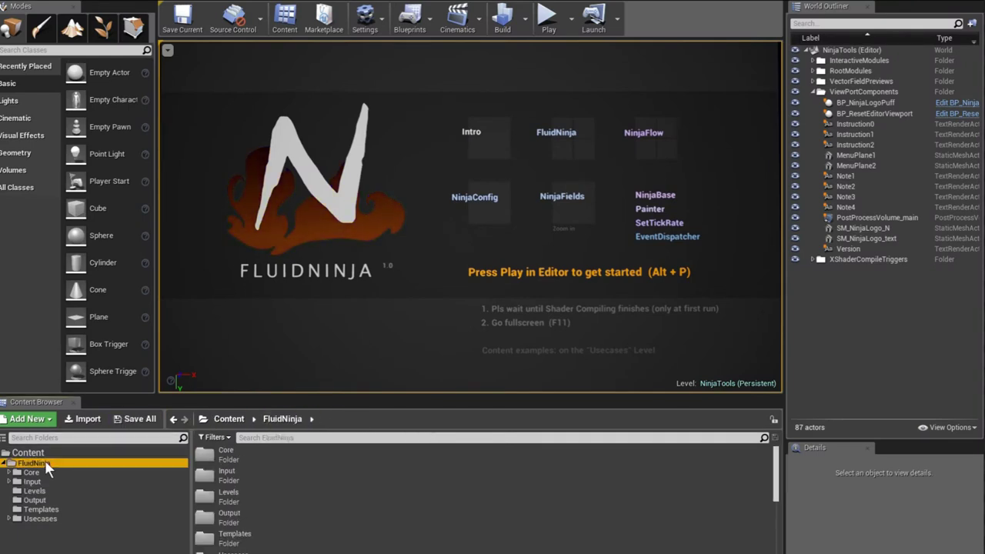
{"action": "left_click_drag", "start_coordinate": [372, 395], "coordinate": [421, 153]}
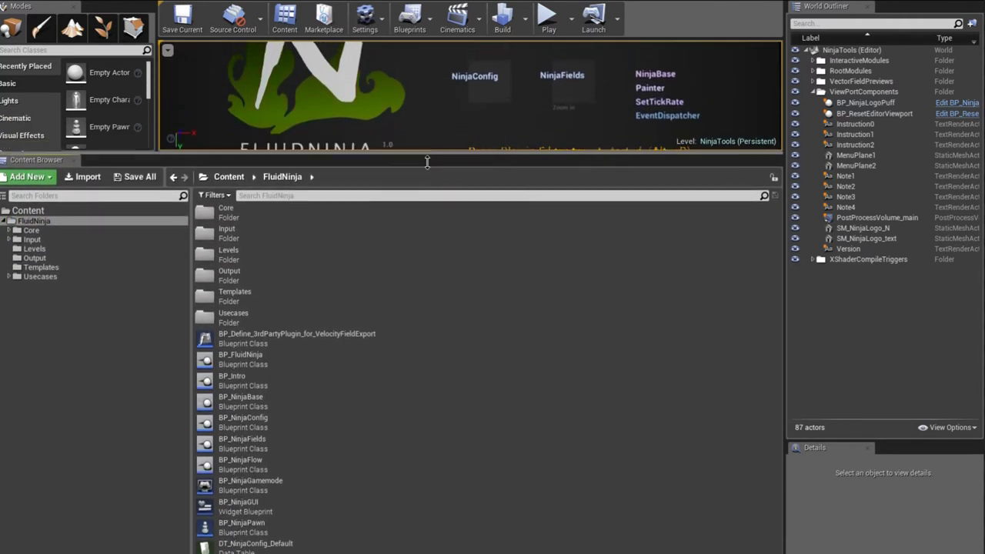
{"action": "left_click", "coordinate": [351, 343]}
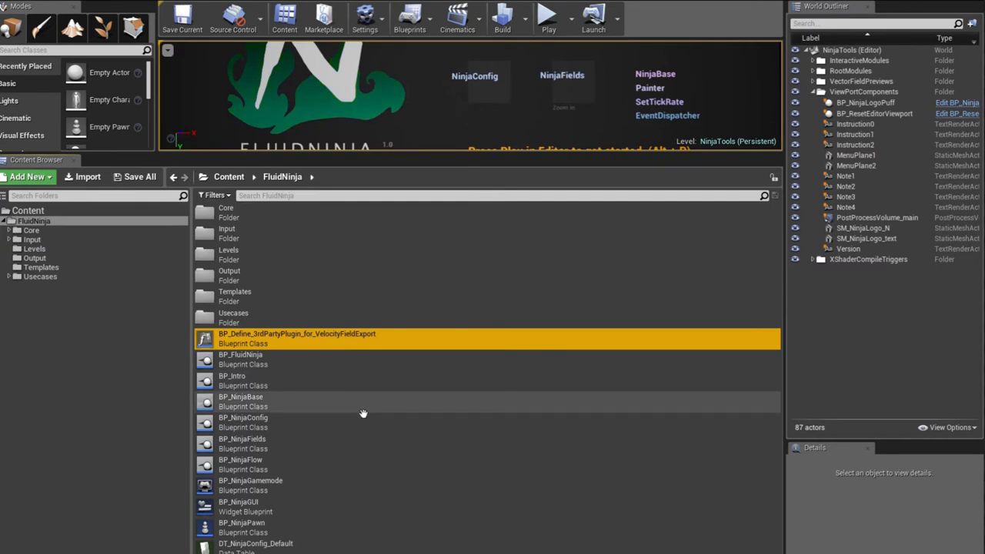
{"action": "double_click", "coordinate": [300, 350]}
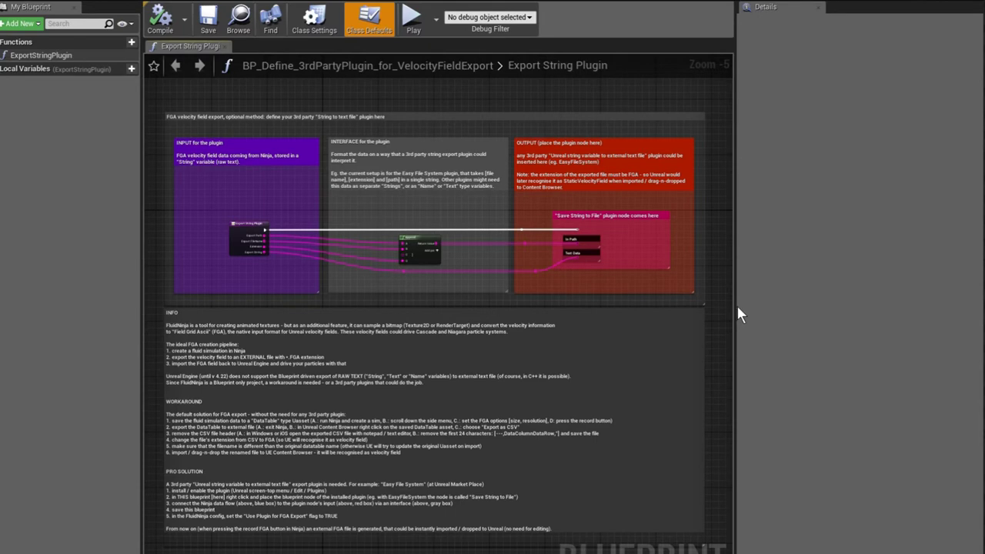
{"action": "scroll", "coordinate": [678, 244], "scroll_direction": "up", "scroll_amount": 6}
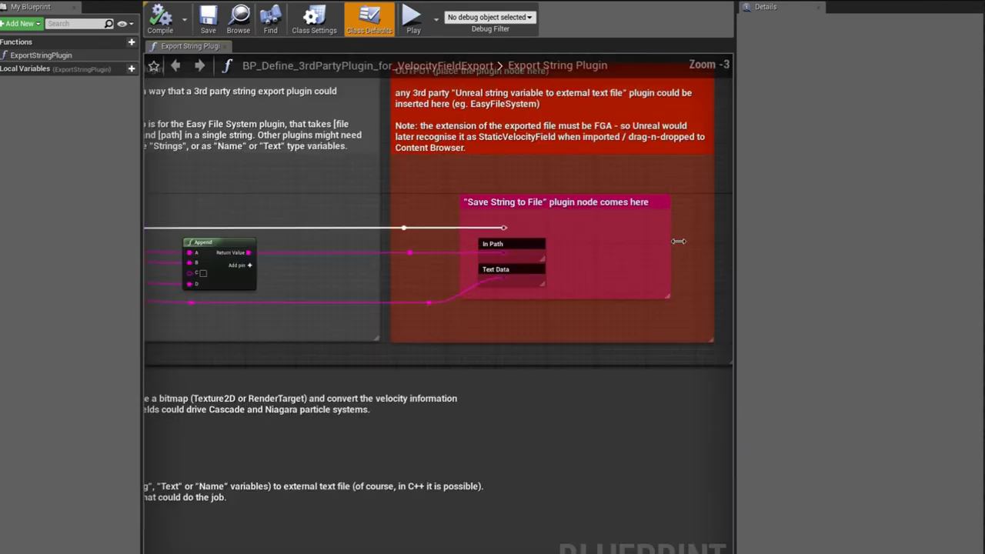
{"action": "right_click_drag", "start_coordinate": [626, 257], "coordinate": [569, 389]}
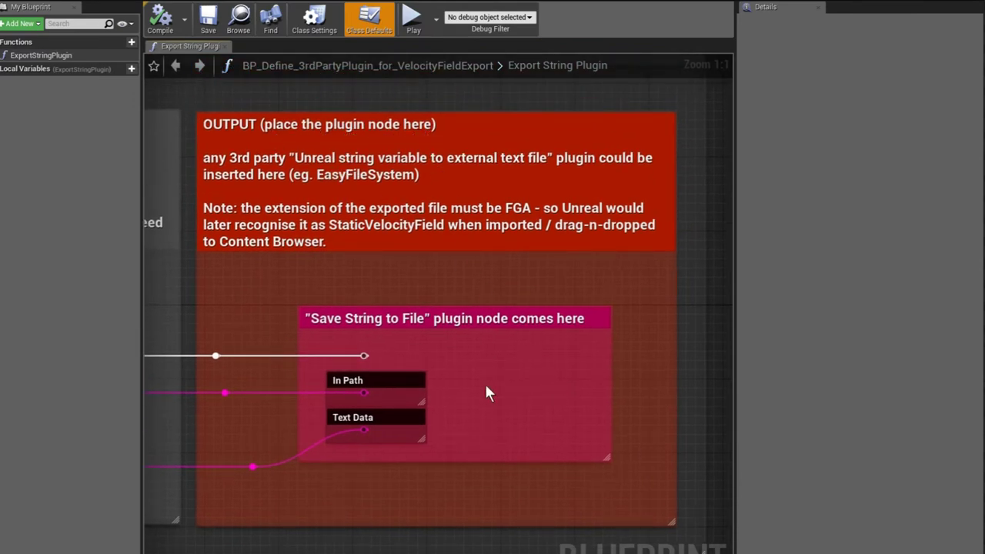
{"action": "right_click_drag", "start_coordinate": [488, 398], "coordinate": [506, 356]}
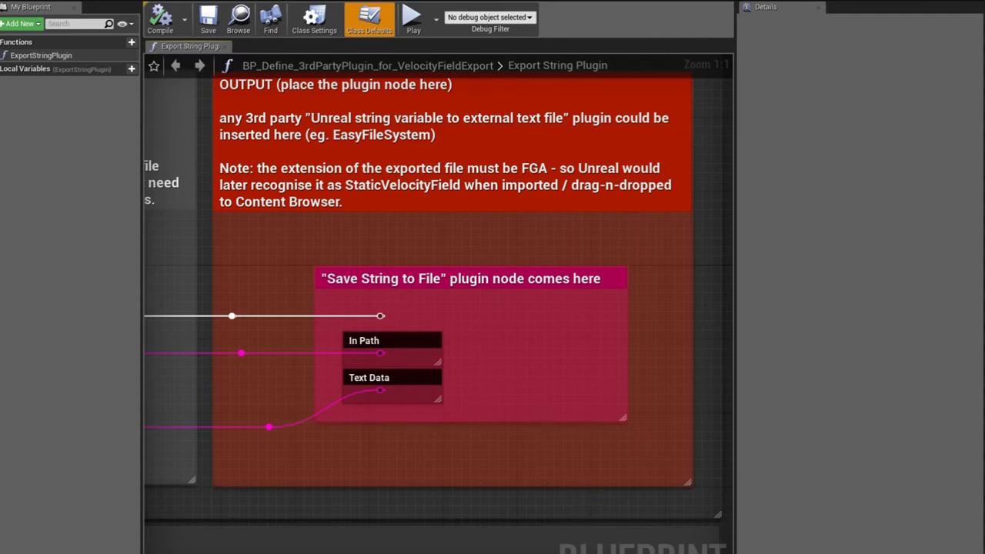
Step: Place a Save String to File node in the box, wire exec, In Path and Text Data, then compile and save
{"action": "key", "text": "ctrl+v"}
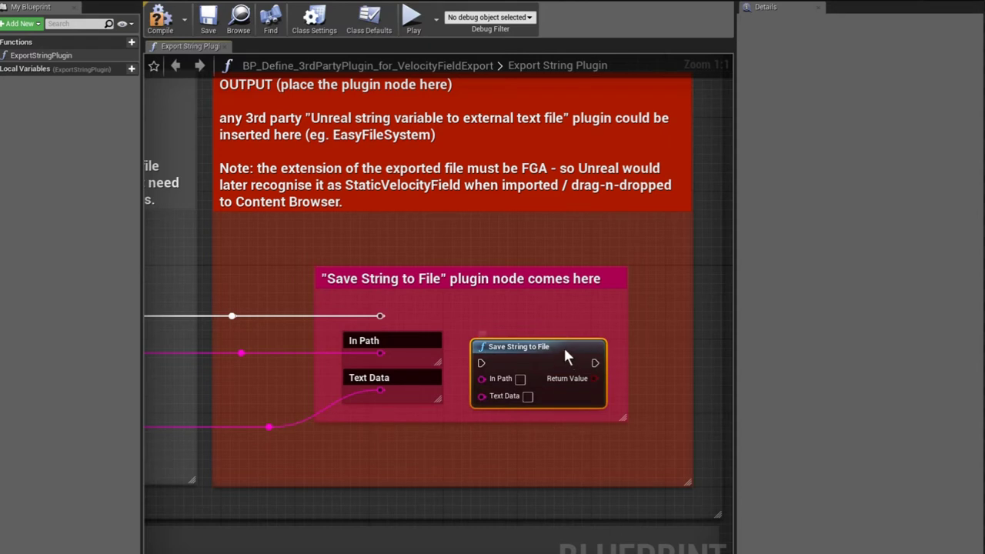
{"action": "left_click_drag", "start_coordinate": [565, 350], "coordinate": [561, 315]}
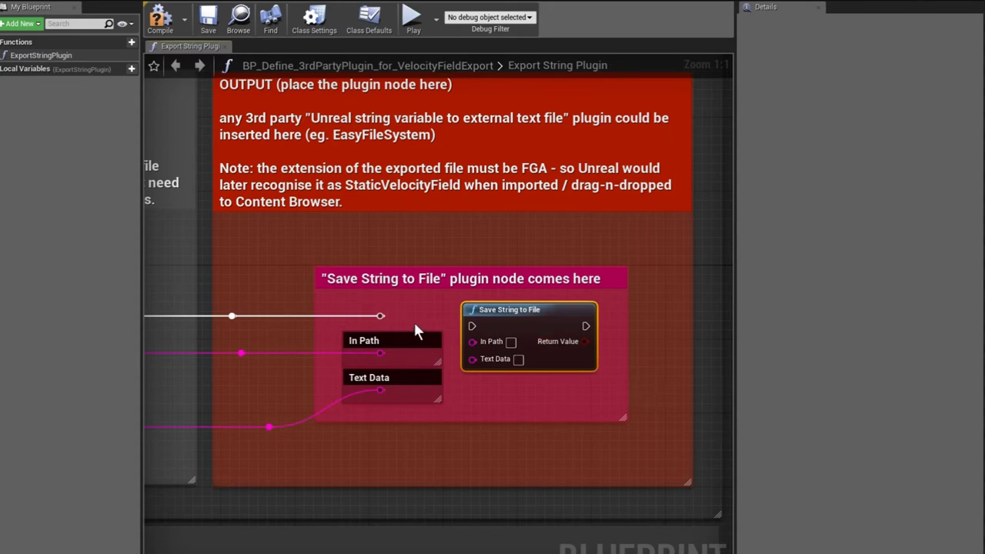
{"action": "left_click_drag", "start_coordinate": [382, 316], "coordinate": [472, 325]}
{"action": "left_click_drag", "start_coordinate": [380, 353], "coordinate": [472, 342]}
{"action": "left_click_drag", "start_coordinate": [380, 390], "coordinate": [479, 358]}
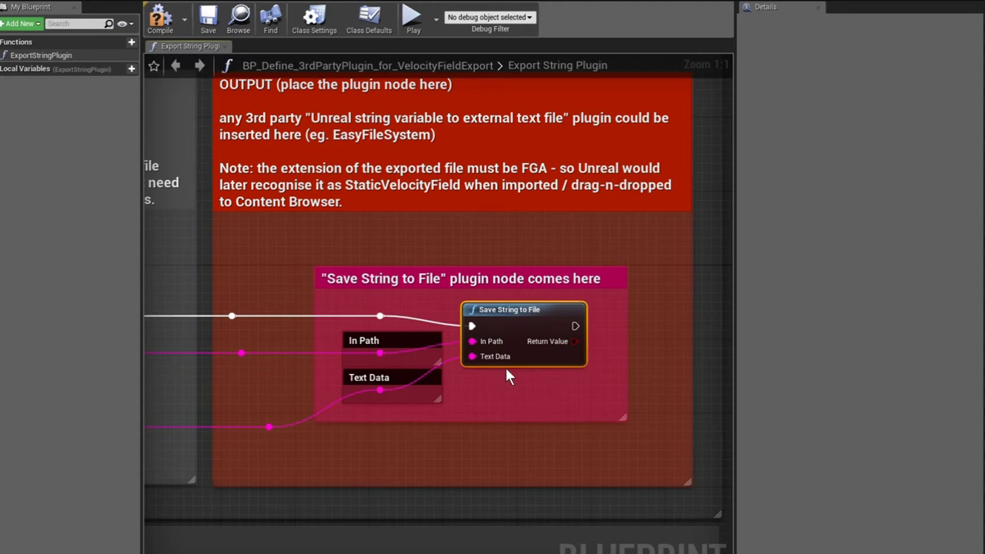
{"action": "left_click", "coordinate": [159, 23]}
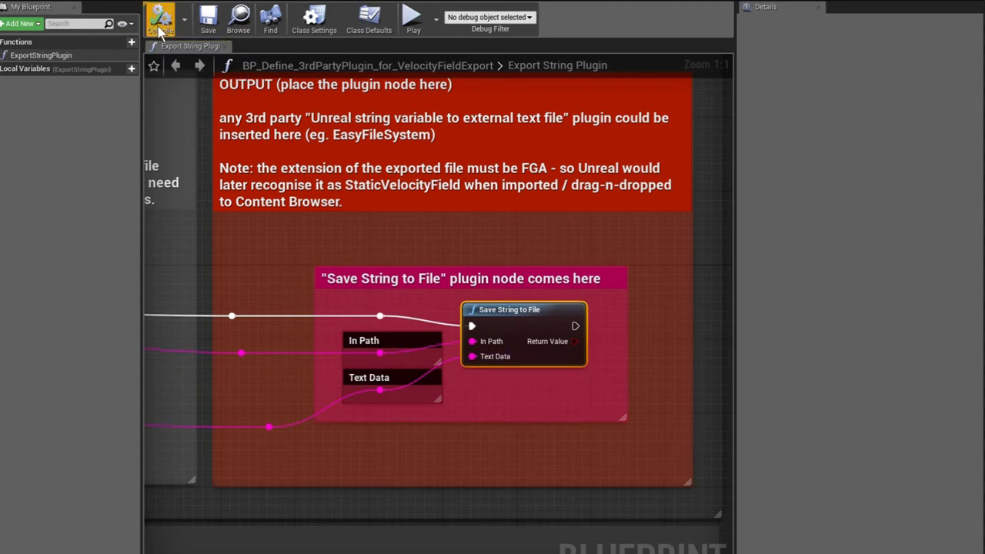
{"action": "left_click", "coordinate": [207, 34]}
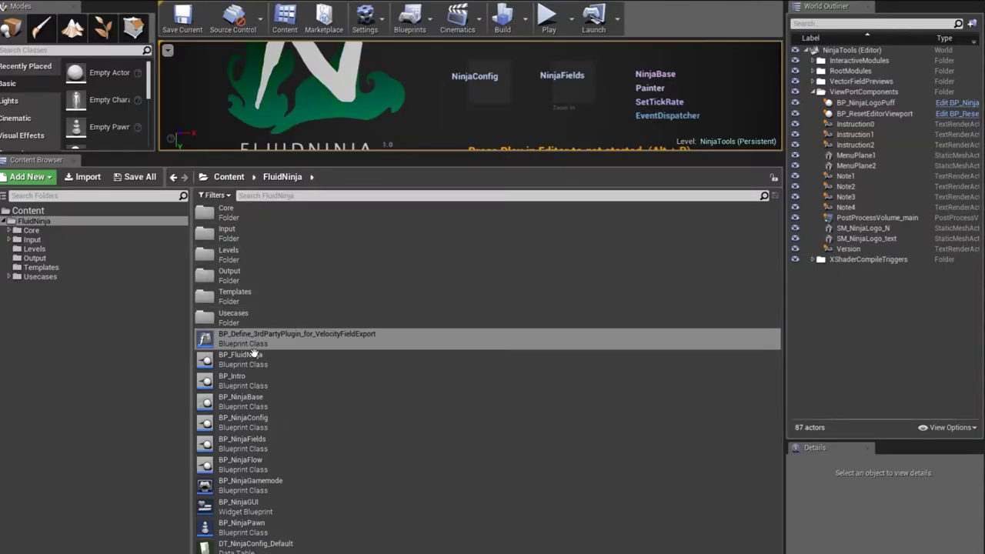
Step: Restore the level viewport's size and switch it to fullscreen with F11
{"action": "left_click", "coordinate": [281, 343]}
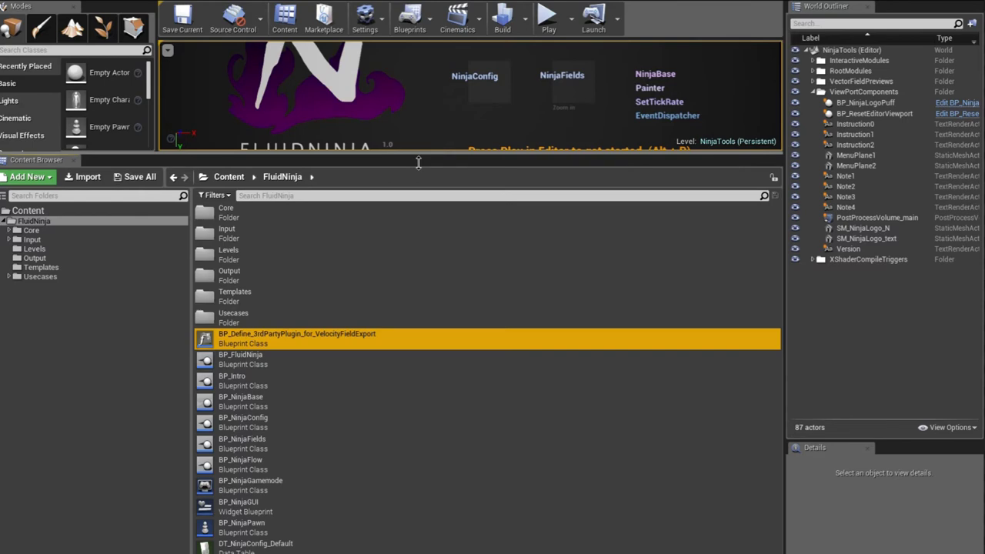
{"action": "left_click_drag", "start_coordinate": [418, 161], "coordinate": [429, 356]}
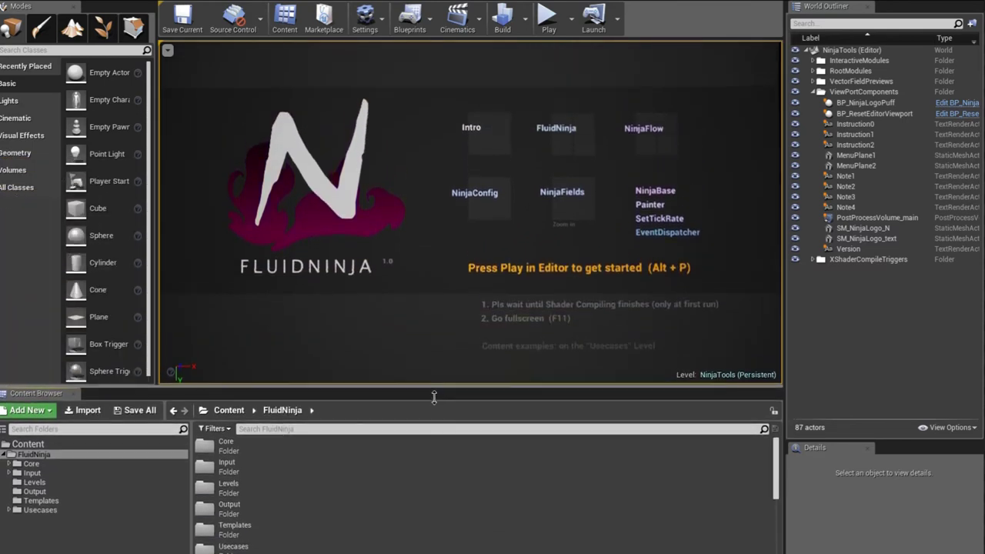
{"action": "left_click_drag", "start_coordinate": [434, 397], "coordinate": [434, 402]}
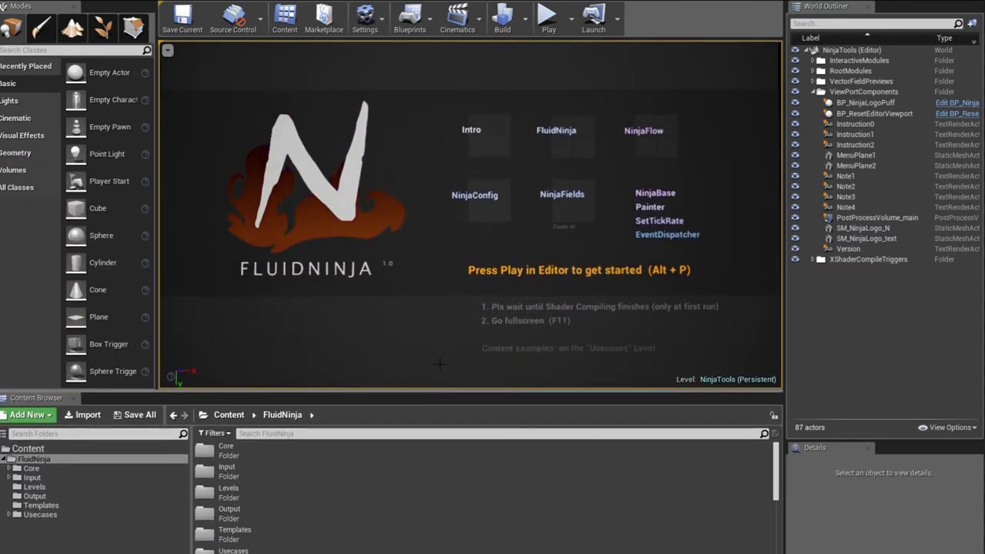
{"action": "key", "text": "F11"}
Step: Play in editor, verify Use Plugin for FGA export in NinjaConfig, then load the FluidNinja module
{"action": "key", "text": "alt+p"}
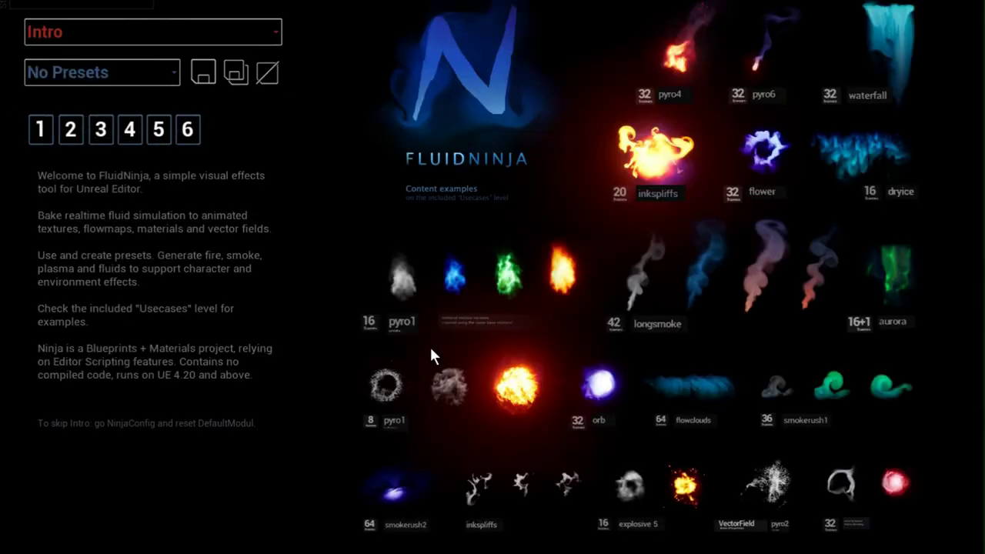
{"action": "left_click", "coordinate": [84, 31]}
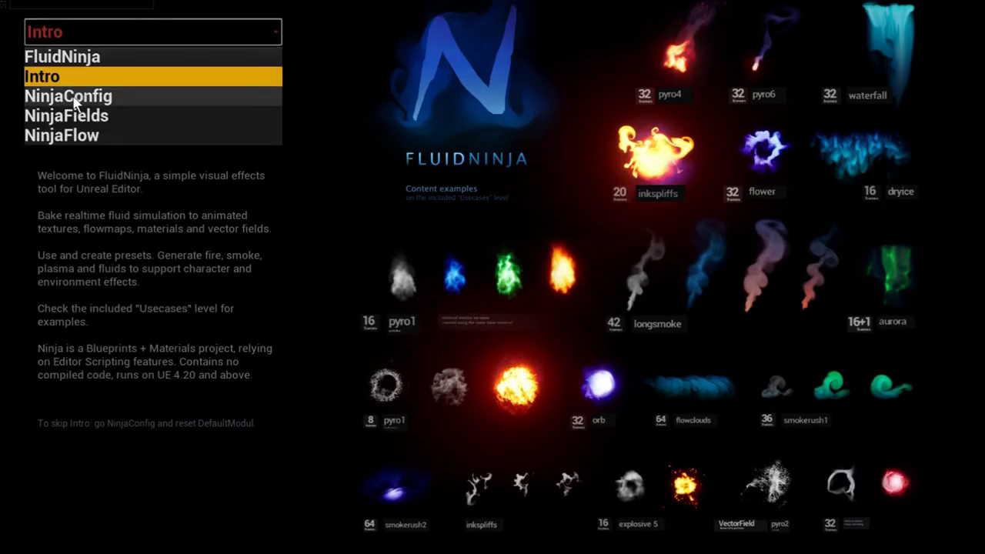
{"action": "left_click", "coordinate": [75, 99]}
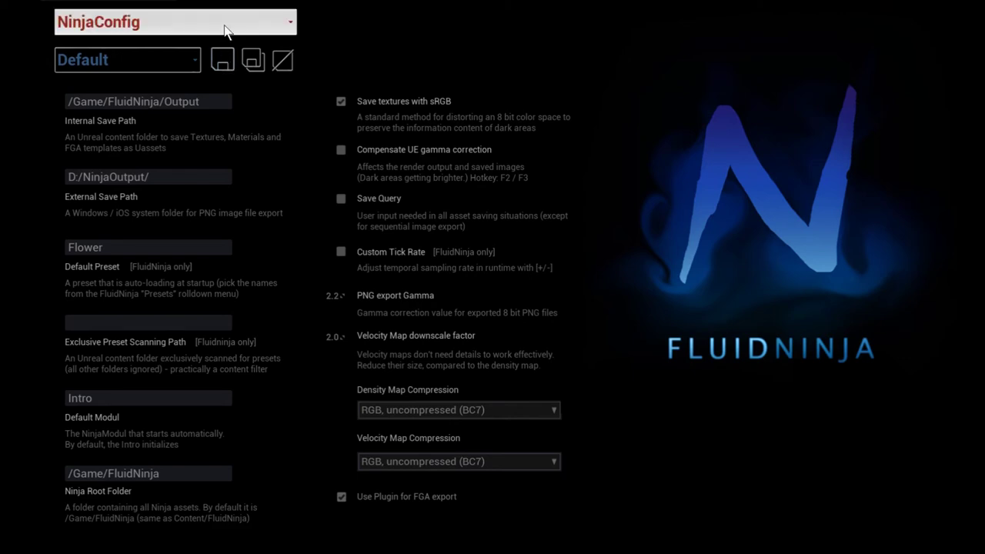
{"action": "left_click", "coordinate": [228, 31]}
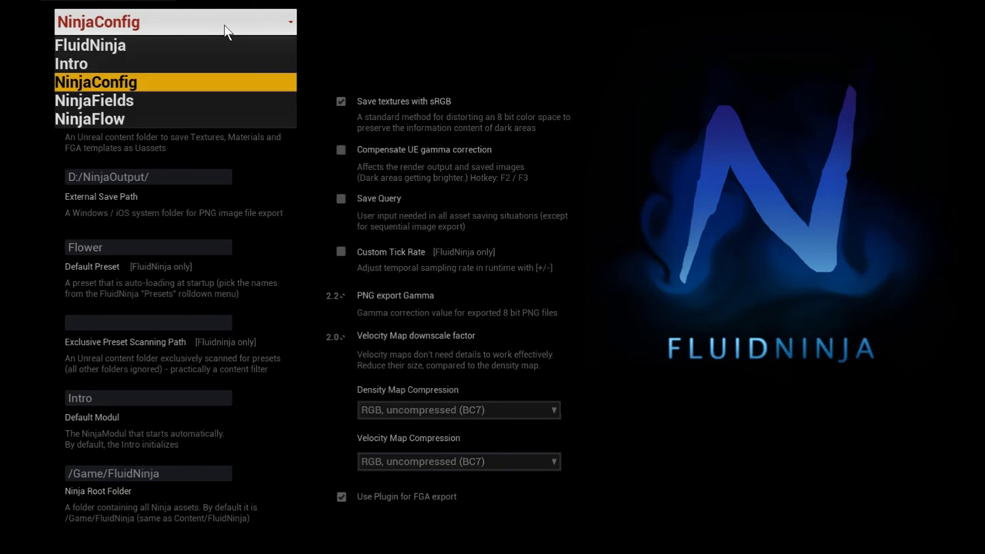
{"action": "left_click", "coordinate": [116, 46]}
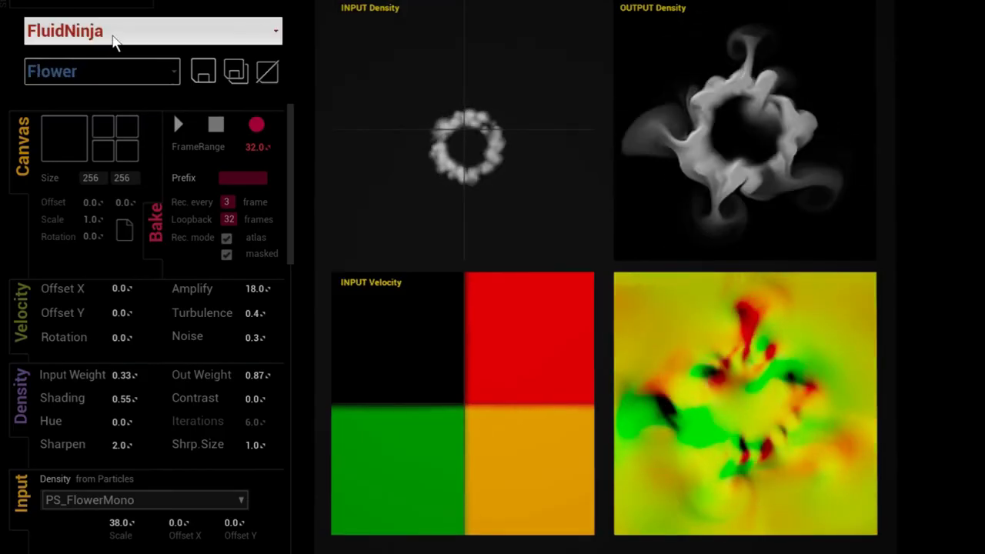
Step: Switch the module dropdown to NinjaFields
{"action": "left_click", "coordinate": [112, 36]}
{"action": "left_click", "coordinate": [108, 111]}
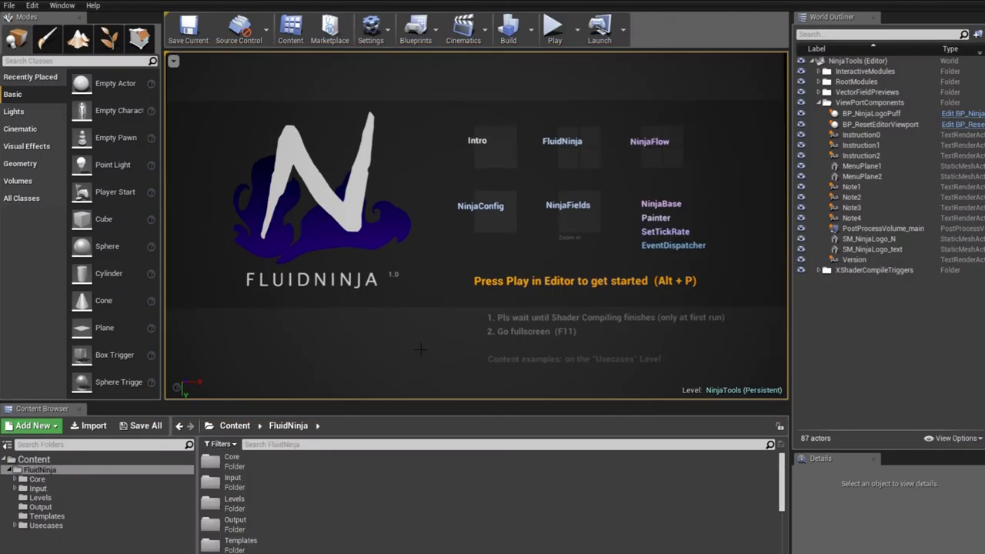
Step: Inspect FluidNinja_VectorField_Default_182 in the Output folder, then make the viewport fullscreen again
{"action": "left_click", "coordinate": [55, 507]}
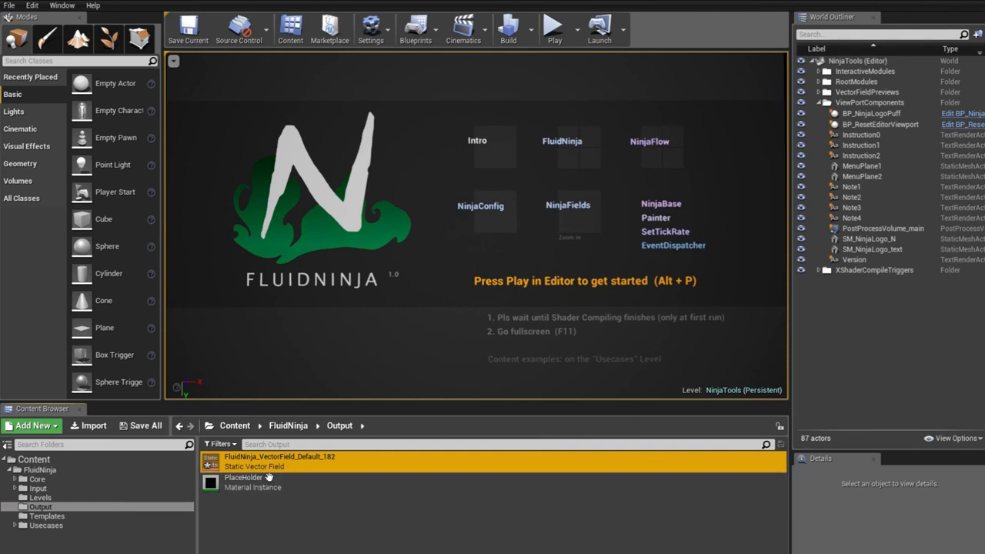
{"action": "left_click", "coordinate": [431, 365]}
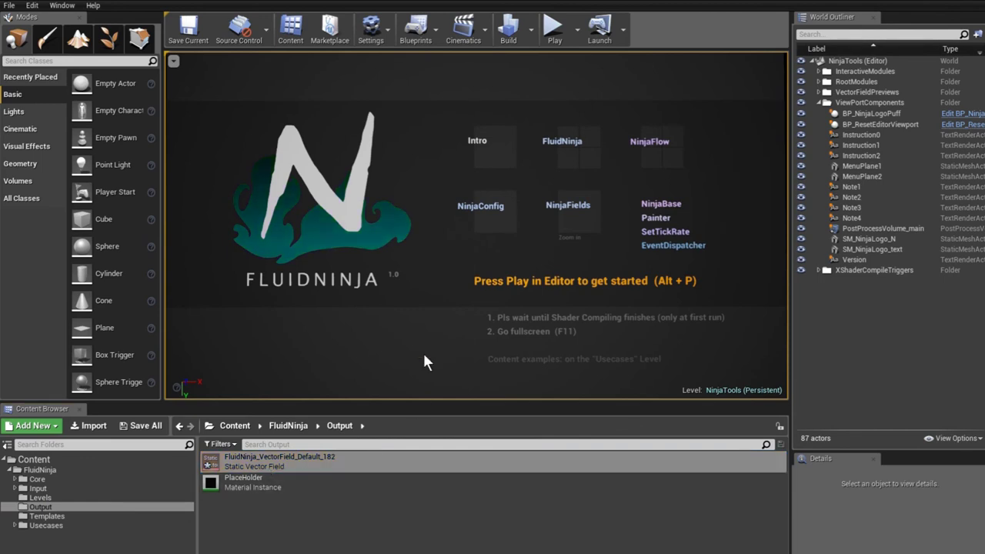
{"action": "double_click", "coordinate": [279, 461]}
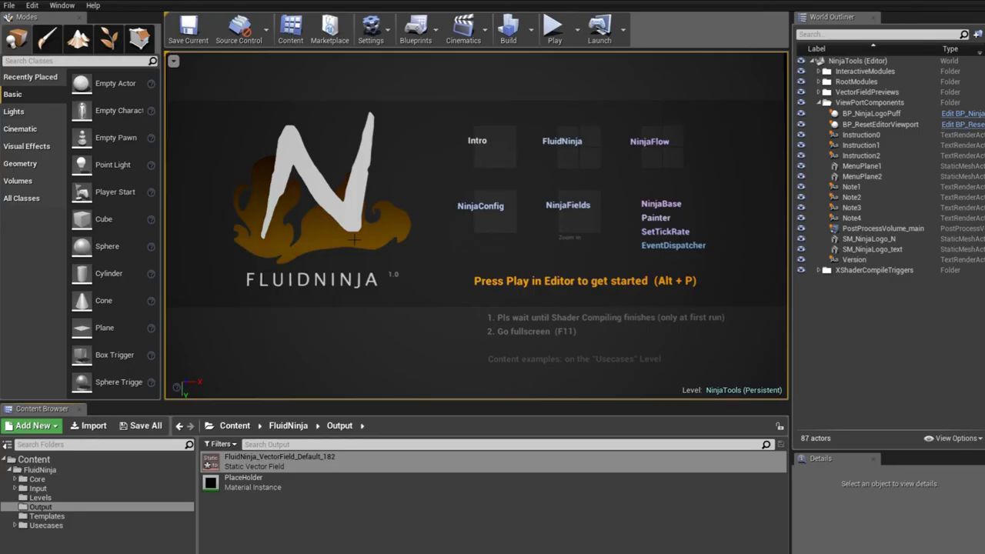
{"action": "key", "text": "F11"}
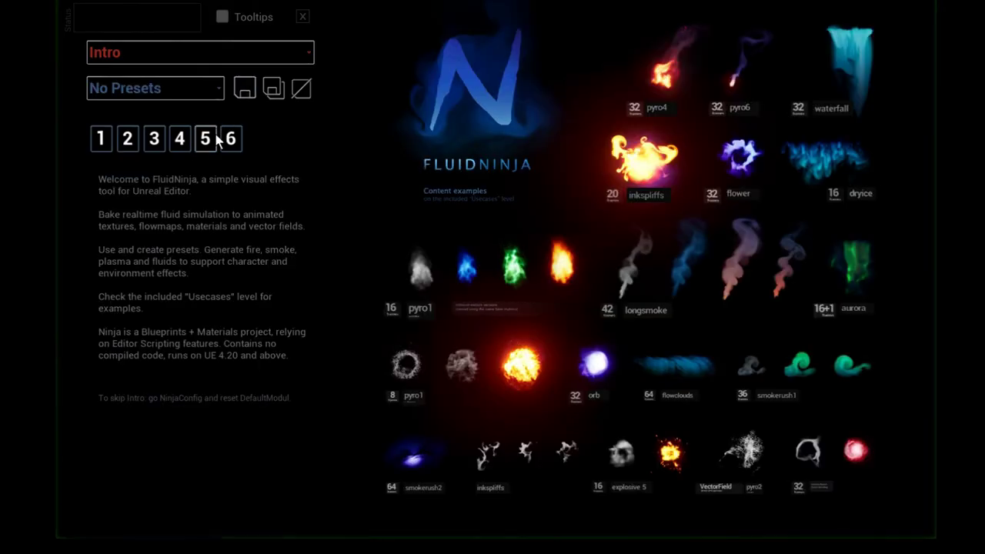
Step: Show Intro page 6 explaining the two methods of exporting FGA vector fields
{"action": "left_click", "coordinate": [227, 142]}
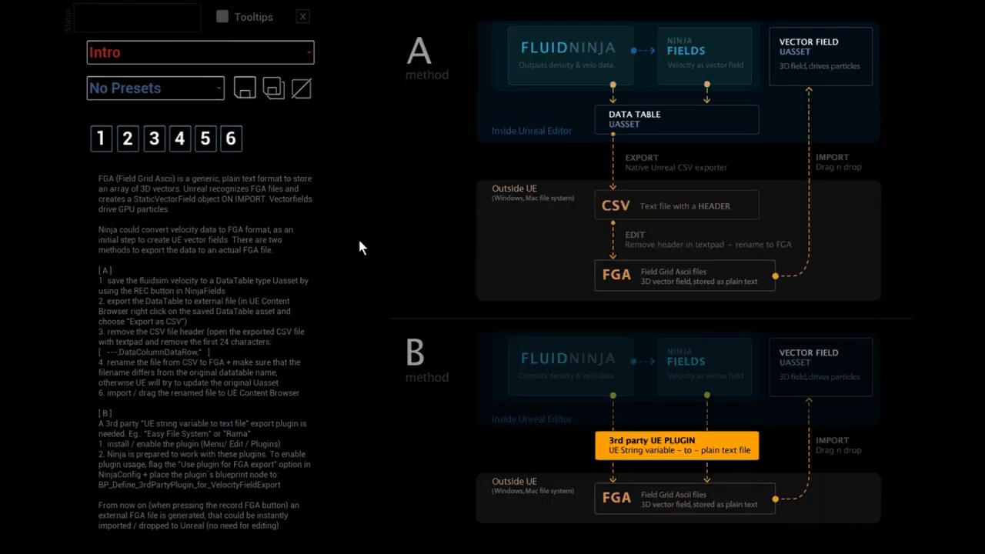